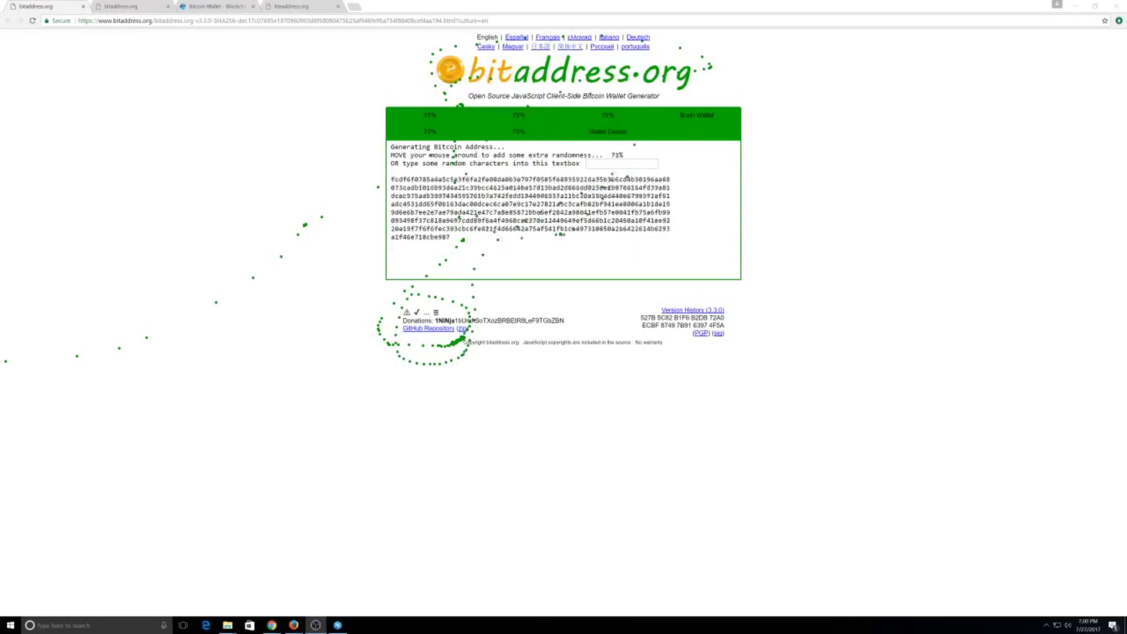
Type random characters into the entropy field to build randomness for the new single wallet.
{"action": "left_click", "coordinate": [611, 165]}
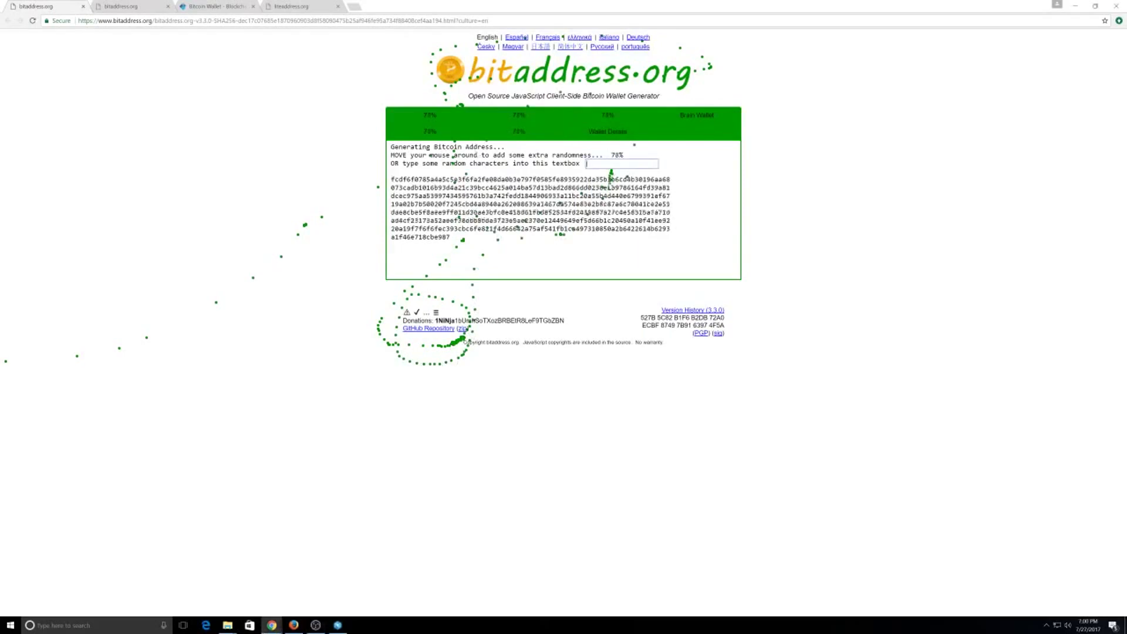
{"action": "type", "text": "rnfsFg"}
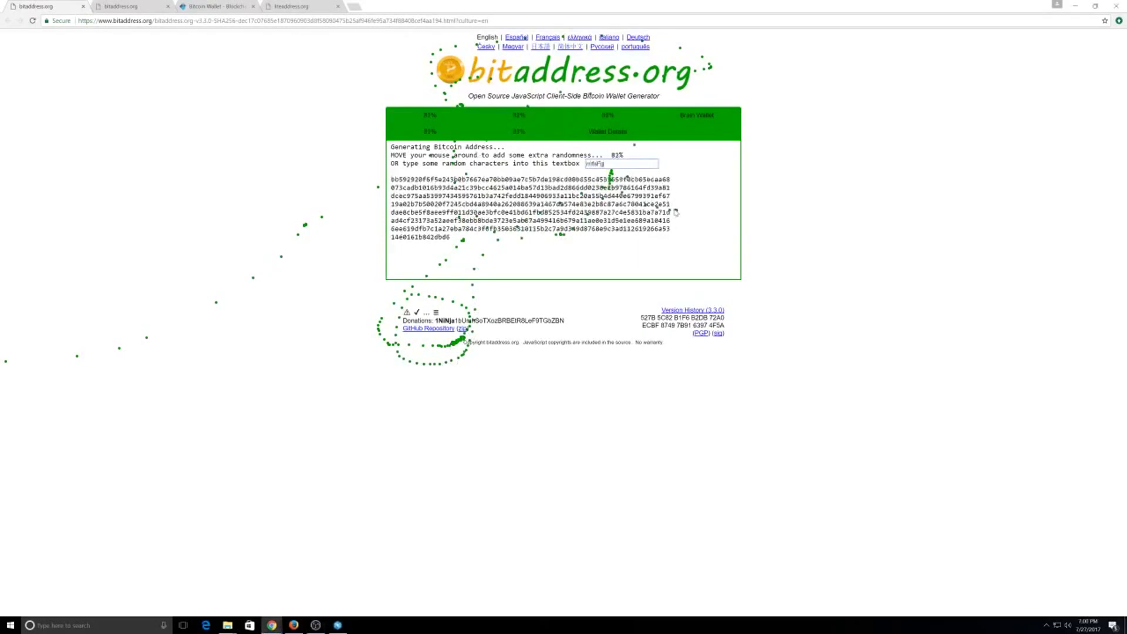
{"action": "type", "text": "gnzz"}
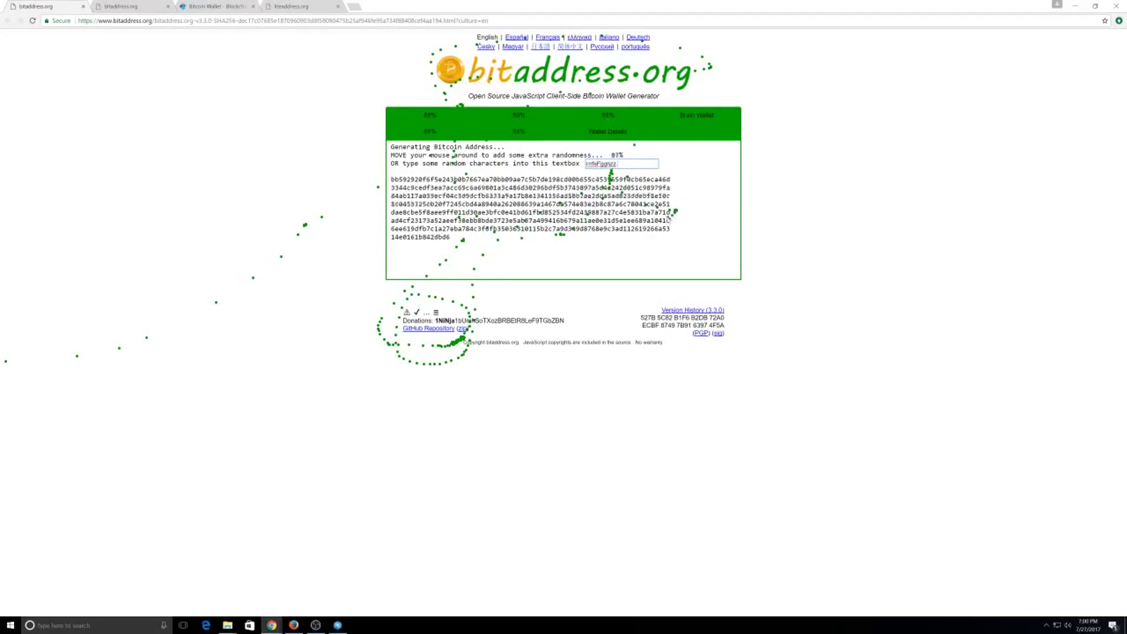
{"action": "type", "text": " fd"}
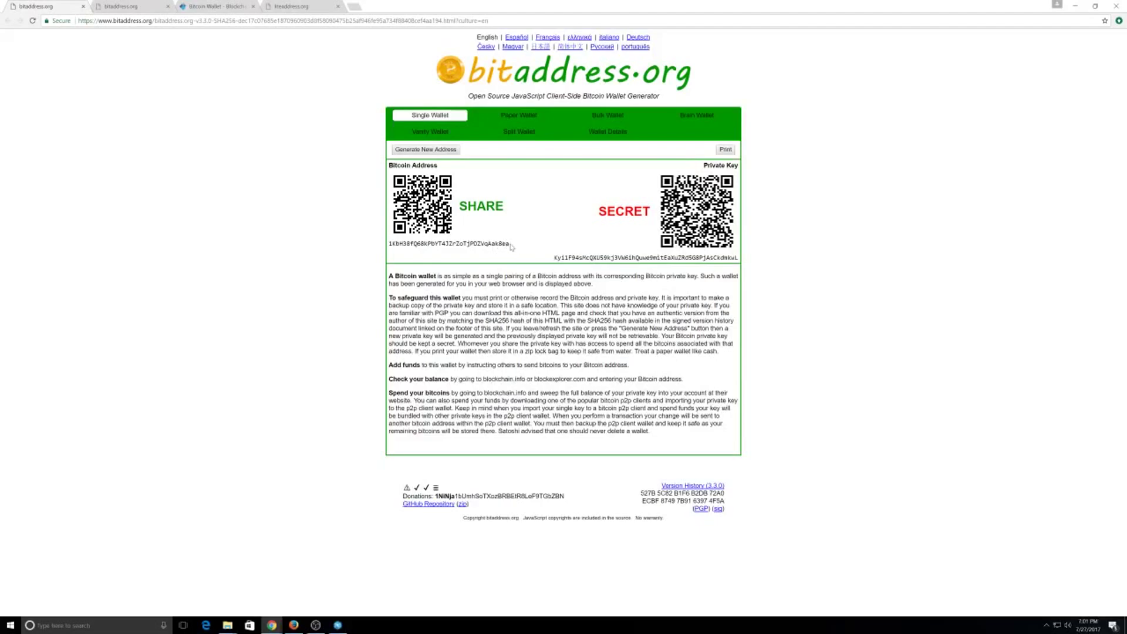
Copy the whole new Bitcoin address and switch to the Blockchain wallet tab.
{"action": "mouse_move", "coordinate": [511, 245]}
{"action": "left_mouse_down"}
{"action": "mouse_move", "coordinate": [409, 245]}
{"action": "mouse_move", "coordinate": [512, 244]}
{"action": "left_mouse_up"}
{"action": "left_click", "coordinate": [420, 244]}
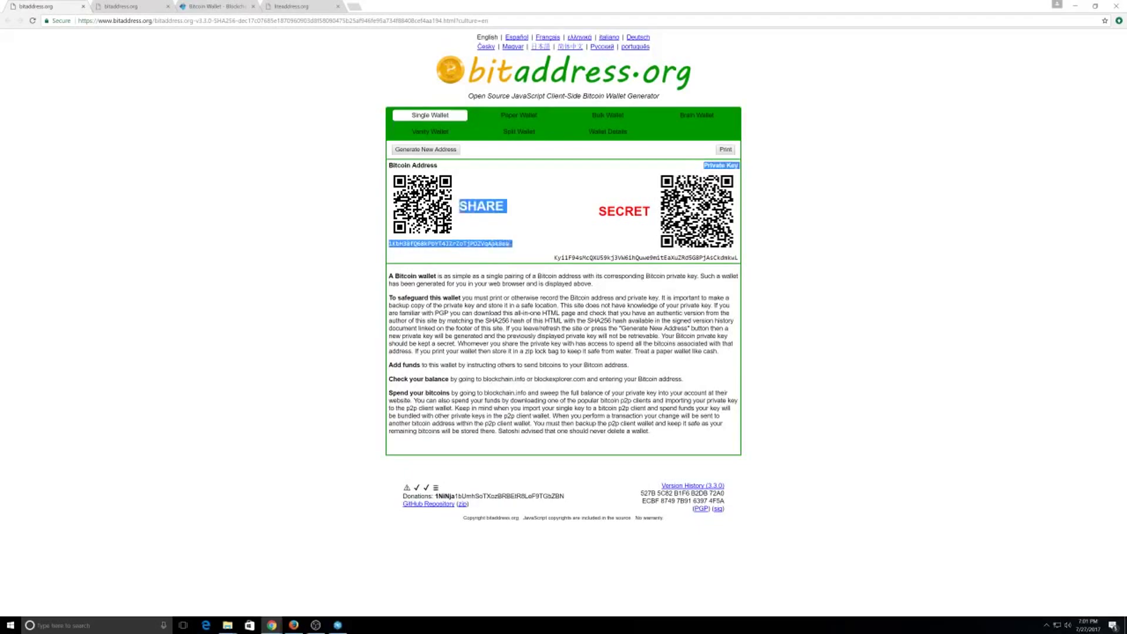
{"action": "left_click", "coordinate": [509, 247]}
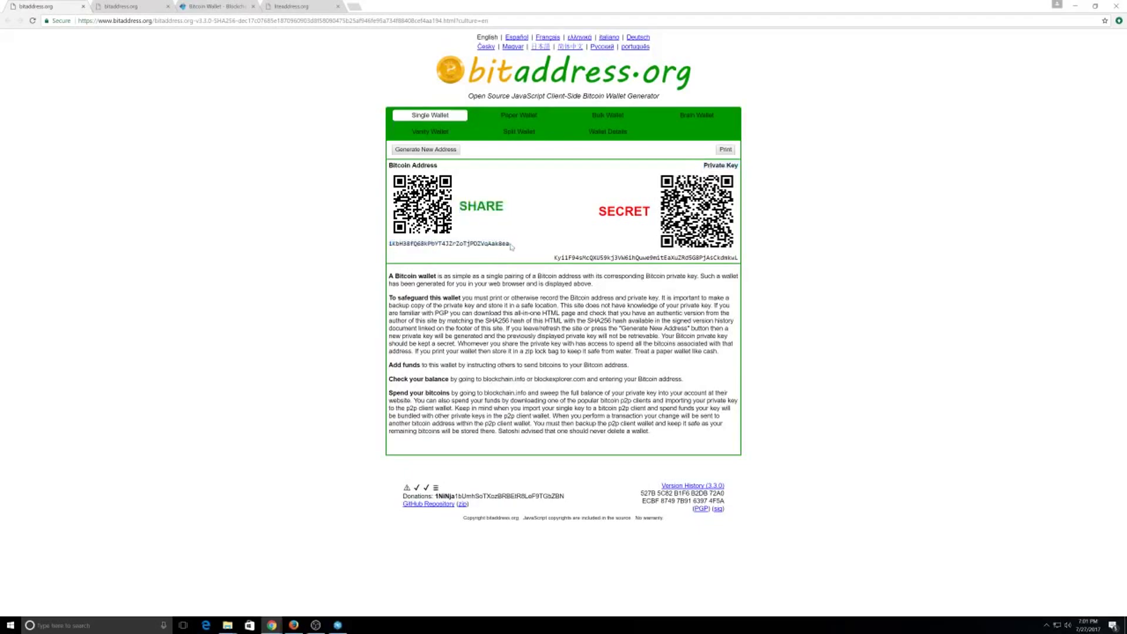
{"action": "left_click_drag", "start_coordinate": [509, 247], "coordinate": [480, 244]}
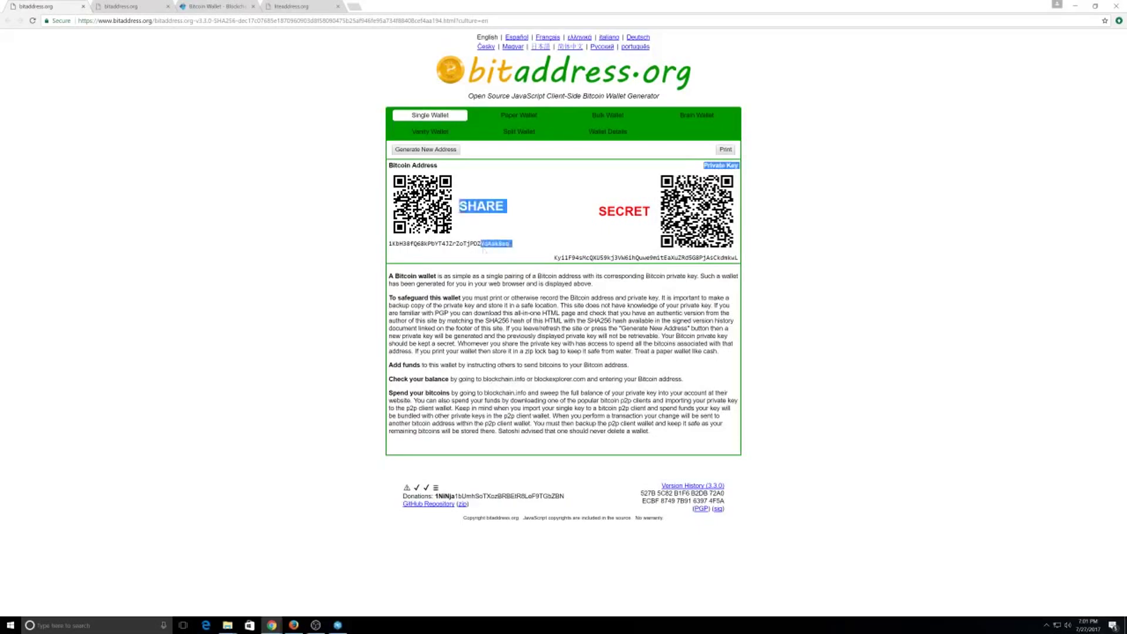
{"action": "left_click", "coordinate": [484, 249]}
{"action": "left_click_drag", "start_coordinate": [388, 244], "coordinate": [511, 245]}
{"action": "left_click_drag", "start_coordinate": [388, 245], "coordinate": [510, 246]}
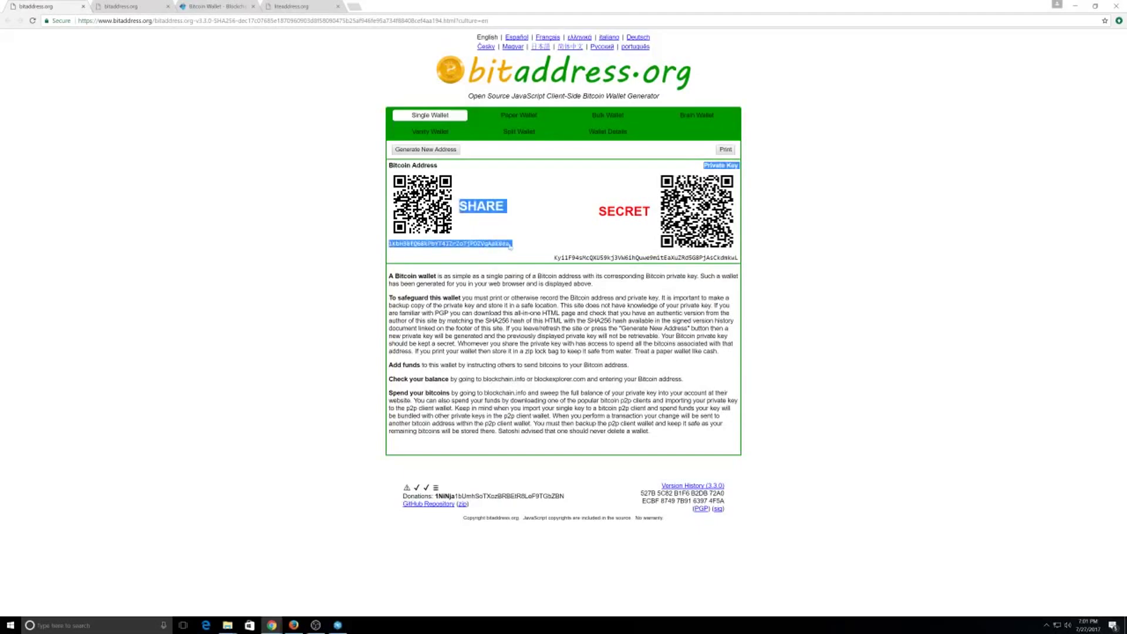
{"action": "right_click", "coordinate": [509, 245]}
{"action": "left_click", "coordinate": [524, 249]}
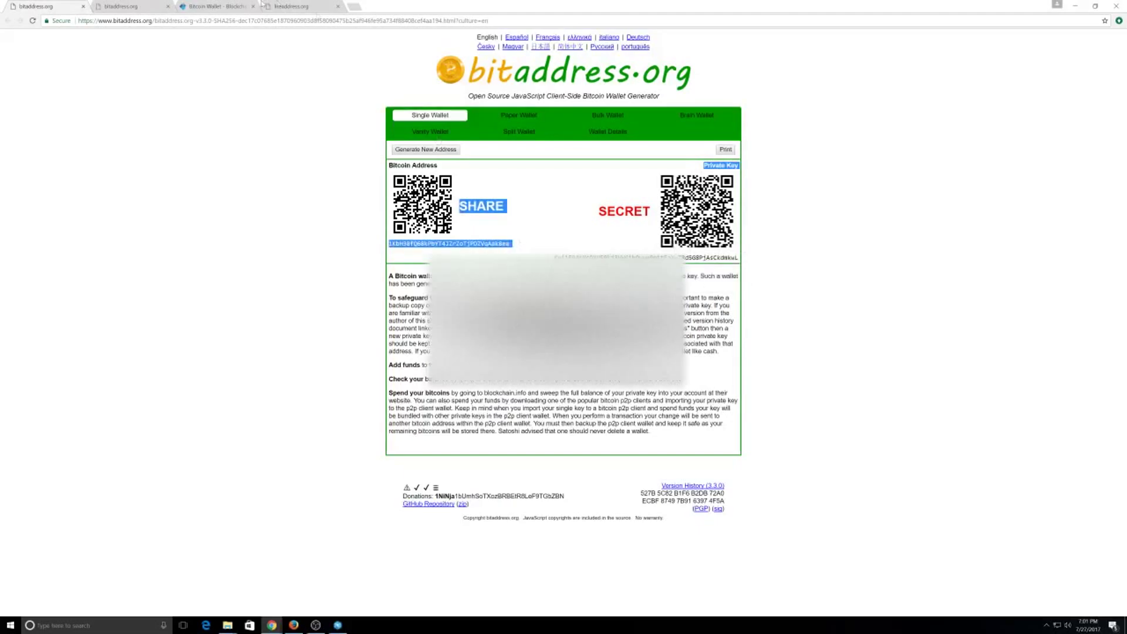
{"action": "left_click", "coordinate": [204, 8]}
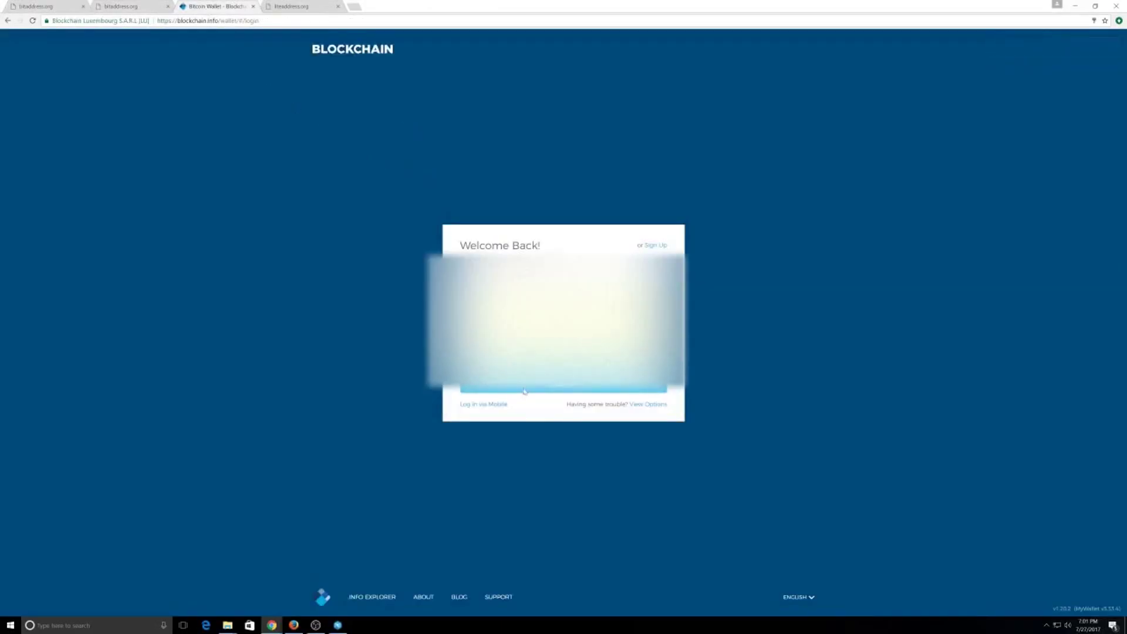
Log in to the Blockchain.info wallet.
{"action": "left_click", "coordinate": [524, 389]}
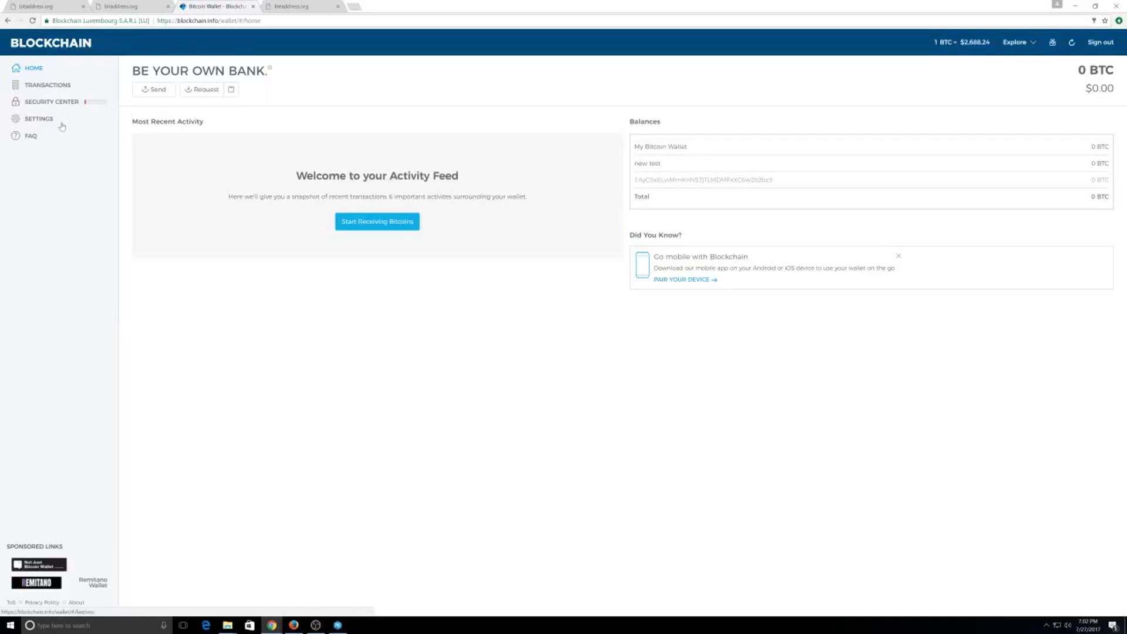
Open Settings > Addresses, check the paper wallet, and show More Options for the imported address.
{"action": "left_click", "coordinate": [38, 119]}
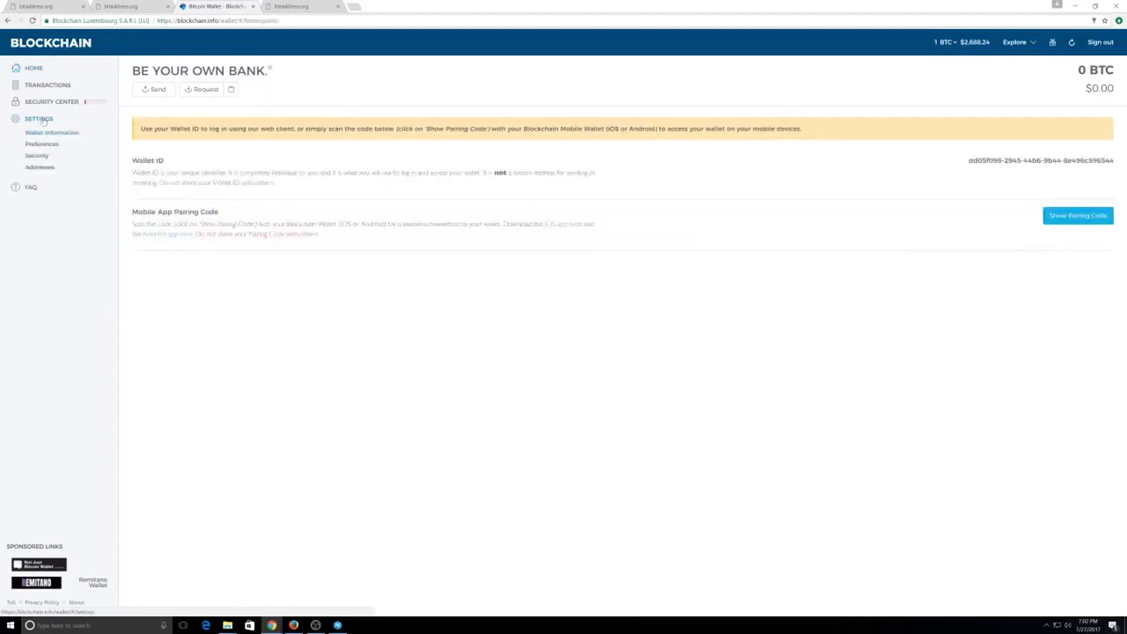
{"action": "left_click", "coordinate": [49, 168]}
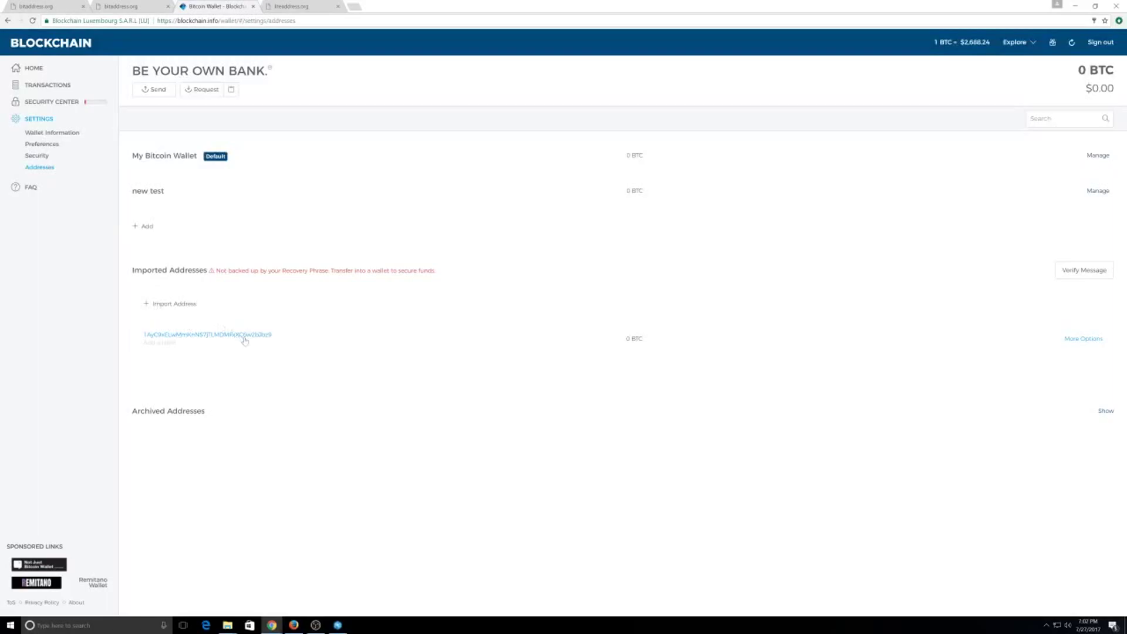
{"action": "left_click", "coordinate": [123, 7]}
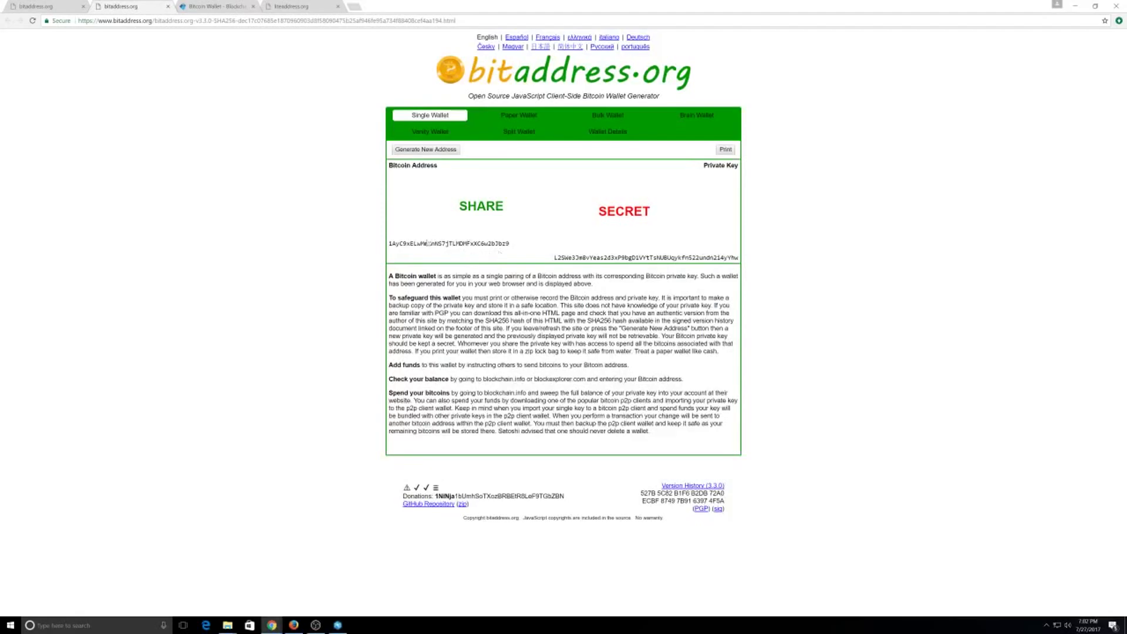
{"action": "left_click", "coordinate": [202, 6]}
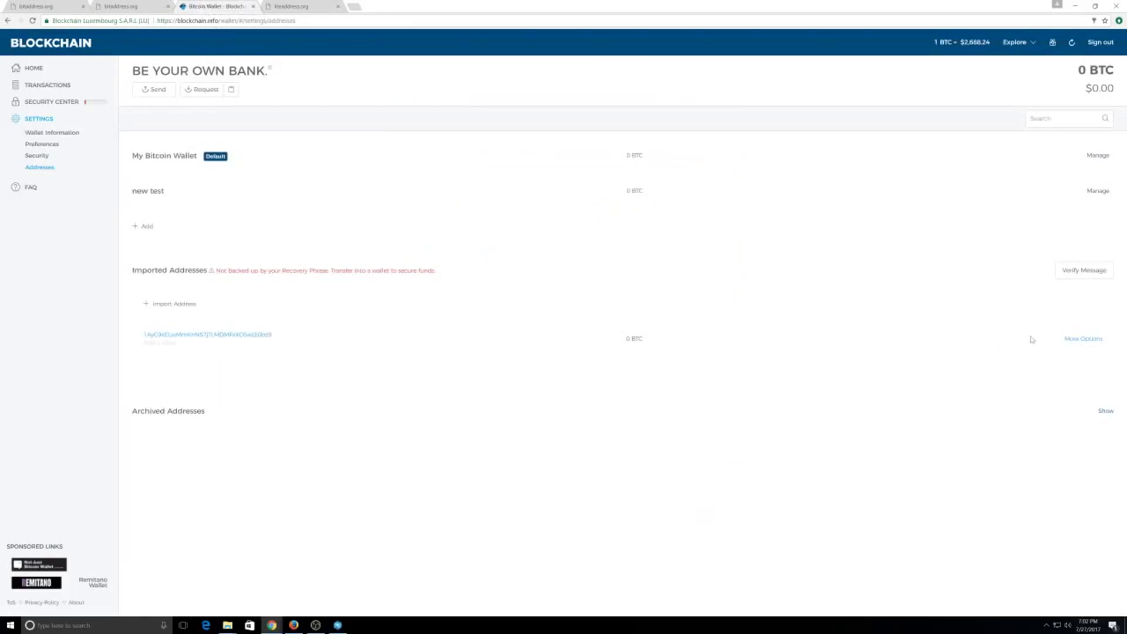
{"action": "left_click", "coordinate": [1094, 340]}
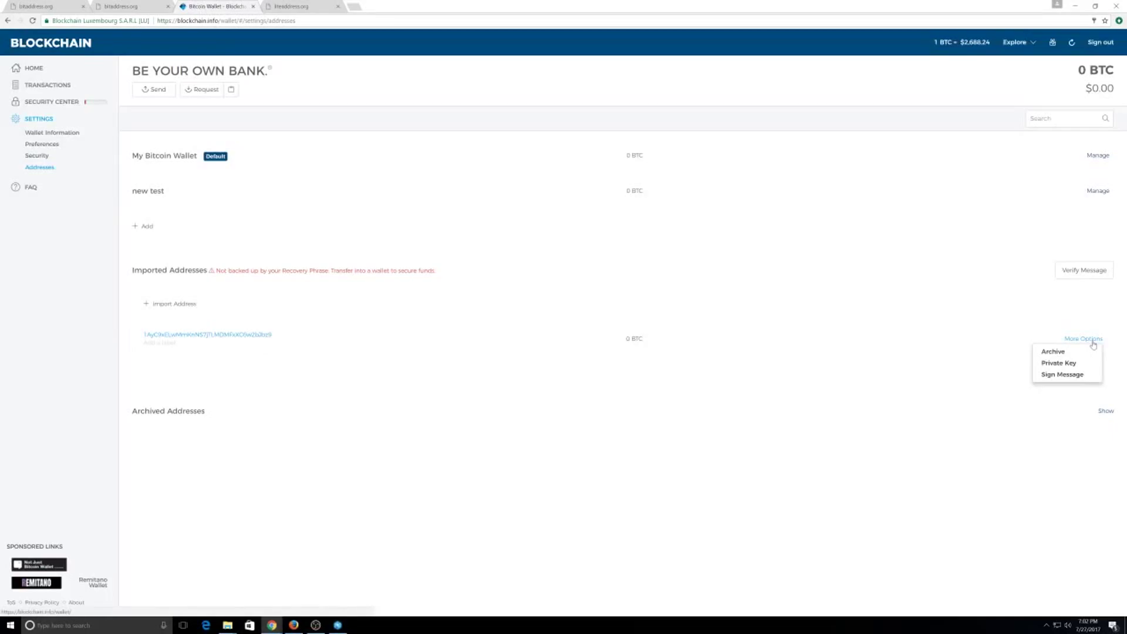
Paste the paper-wallet address without its label text and import it as watch-only.
{"action": "left_click", "coordinate": [174, 304]}
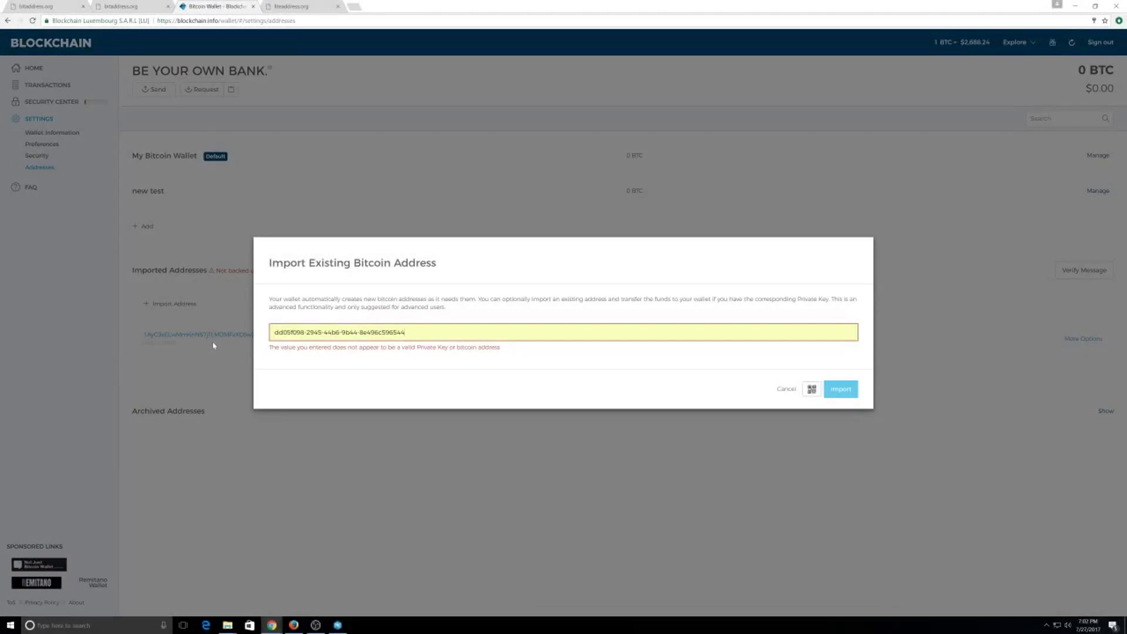
{"action": "left_click", "coordinate": [214, 346]}
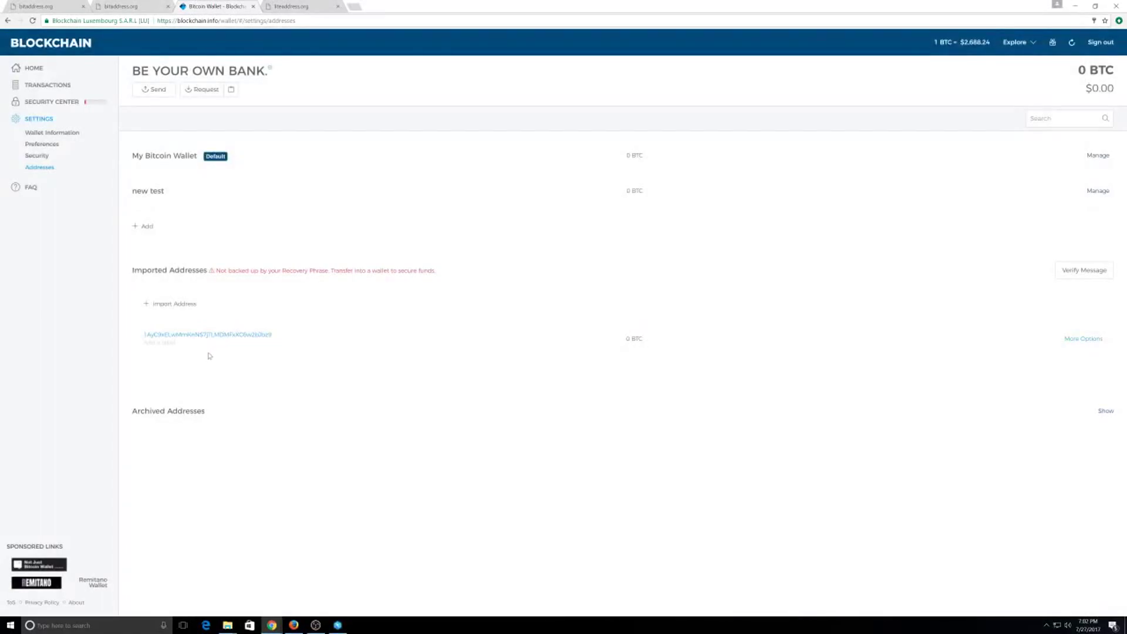
{"action": "left_click", "coordinate": [173, 304]}
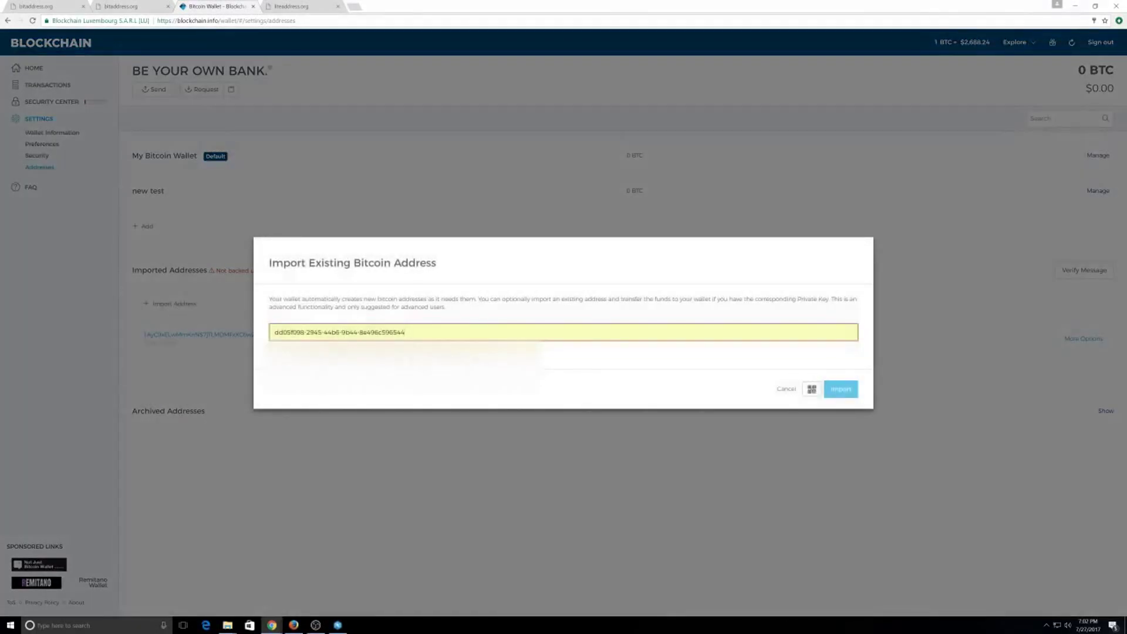
{"action": "left_click_drag", "start_coordinate": [405, 332], "coordinate": [198, 336]}
{"action": "key", "text": "ctrl+v"}
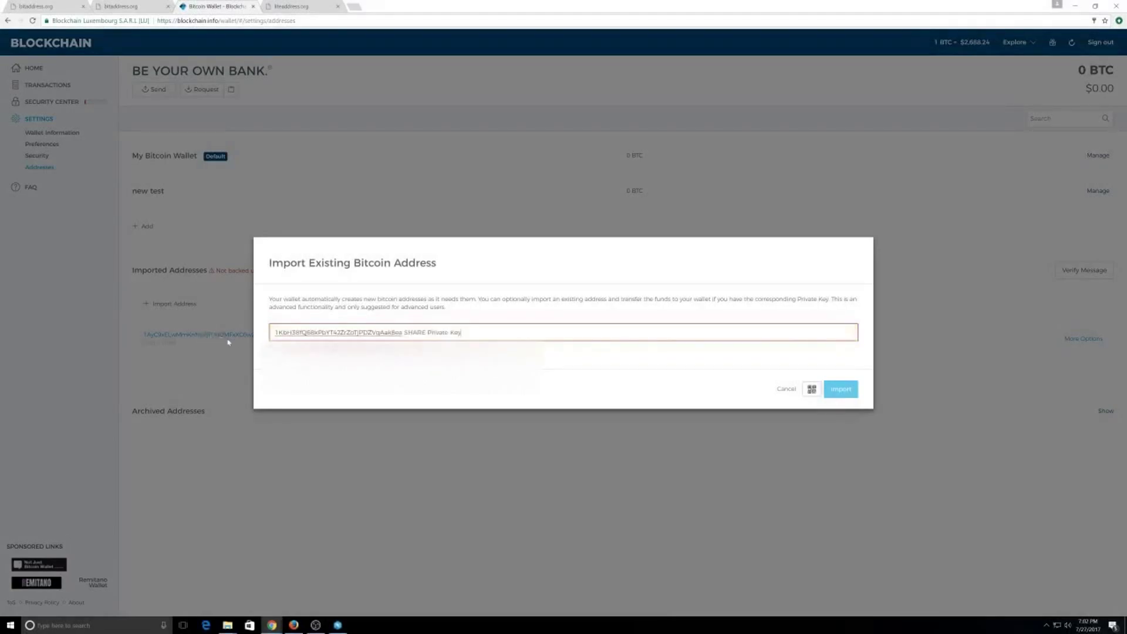
{"action": "key", "text": "BackSpace"}
{"action": "key", "text": "BackSpace"}
{"action": "key", "text": "BackSpace"}
{"action": "key", "text": "BackSpace"}
{"action": "key", "text": "BackSpace"}
{"action": "key", "text": "BackSpace"}
{"action": "key", "text": "BackSpace"}
{"action": "key", "text": "BackSpace"}
{"action": "key", "text": "BackSpace"}
{"action": "key", "text": "BackSpace"}
{"action": "key", "text": "BackSpace"}
{"action": "key", "text": "BackSpace"}
{"action": "key", "text": "BackSpace"}
{"action": "key", "text": "BackSpace"}
{"action": "key", "text": "BackSpace"}
{"action": "key", "text": "BackSpace"}
{"action": "key", "text": "BackSpace"}
{"action": "key", "text": "BackSpace"}
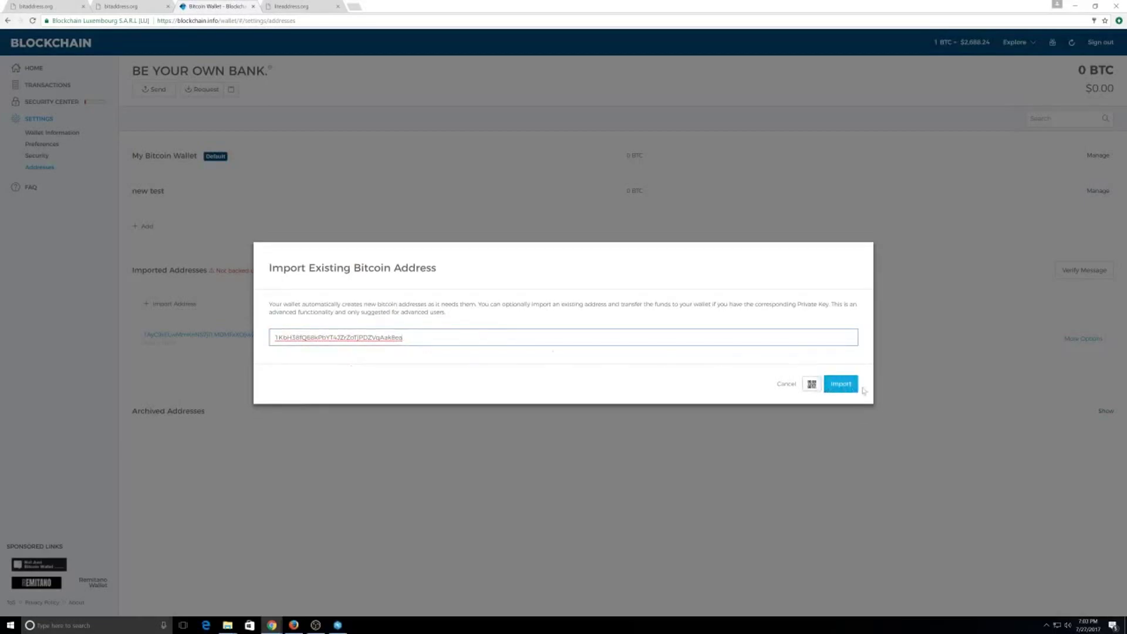
{"action": "left_click", "coordinate": [842, 384]}
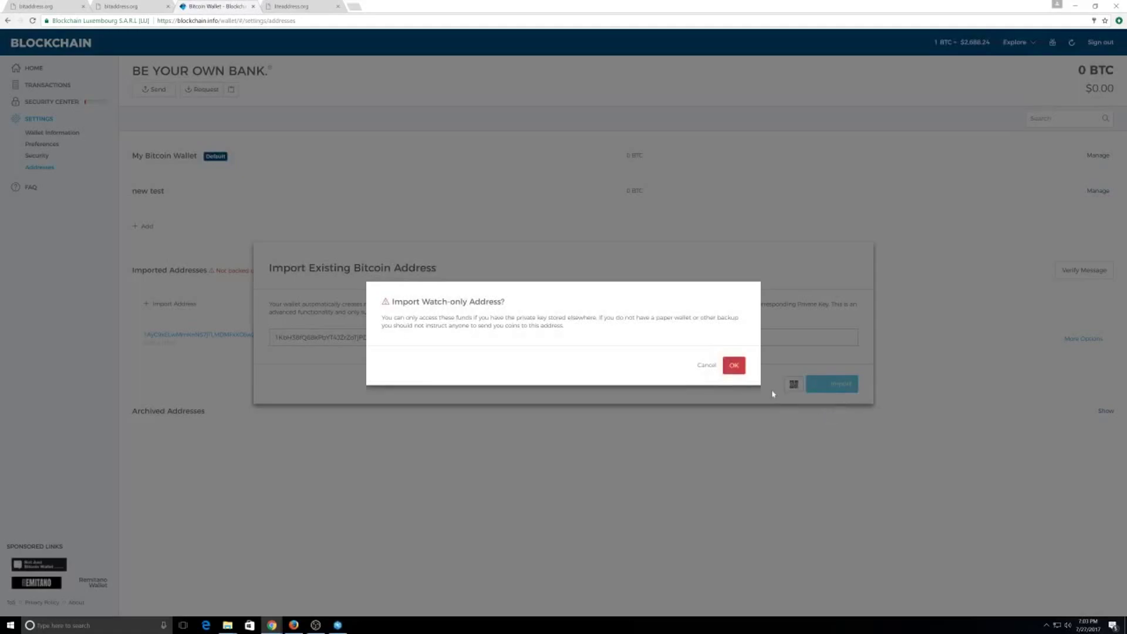
{"action": "left_click", "coordinate": [734, 367]}
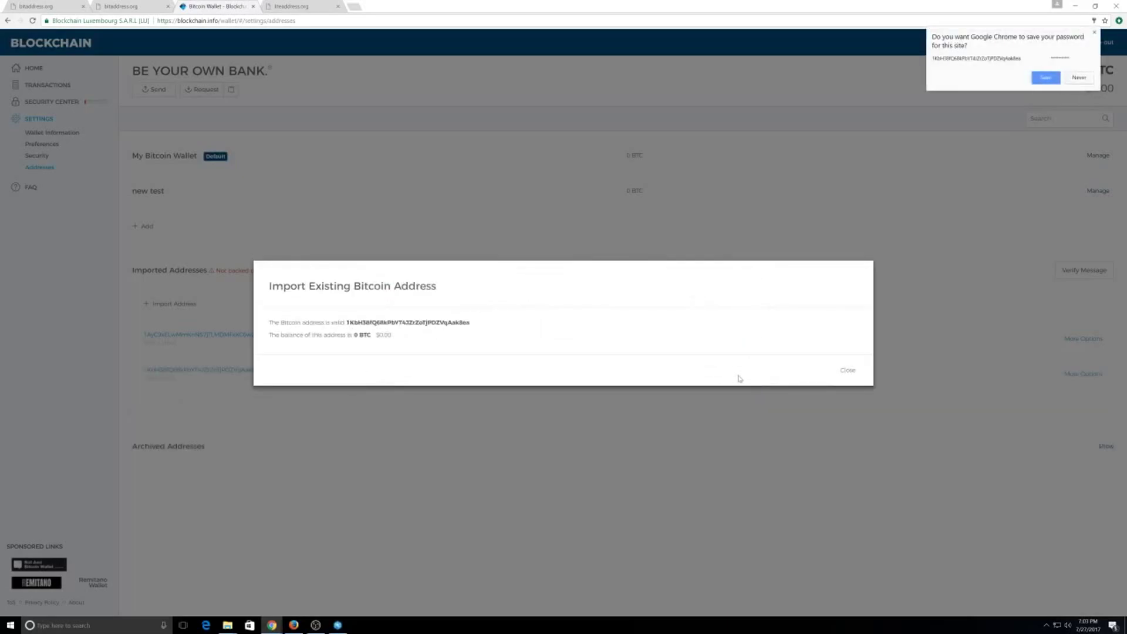
{"action": "left_click", "coordinate": [846, 241]}
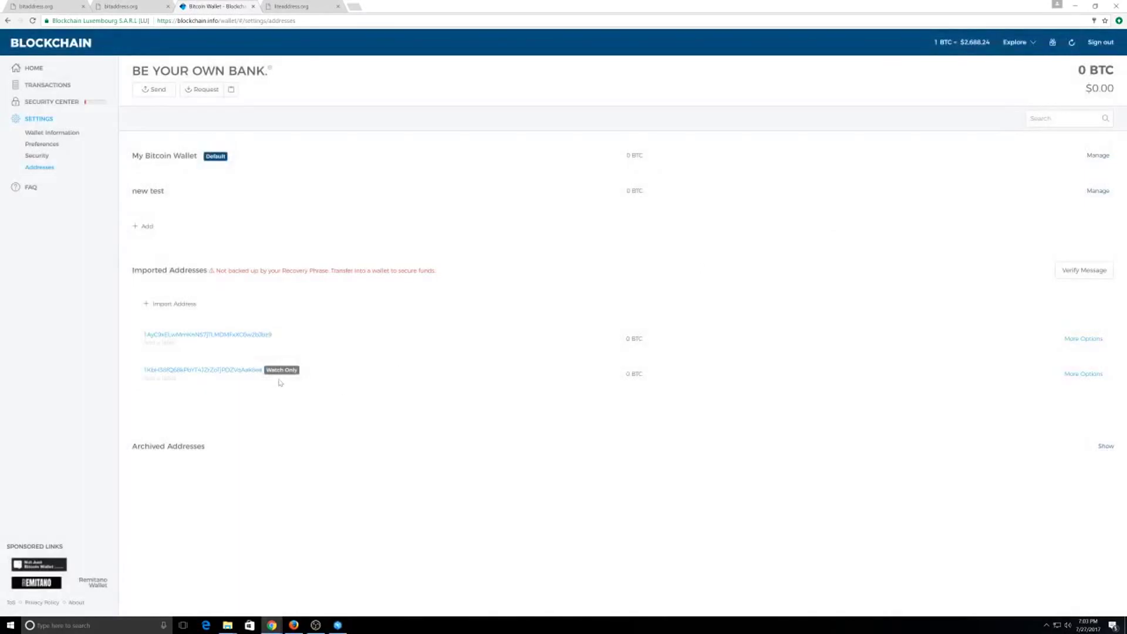
Copy the private key shown under its QR code, then return to the Blockchain Addresses page.
{"action": "left_click", "coordinate": [50, 6]}
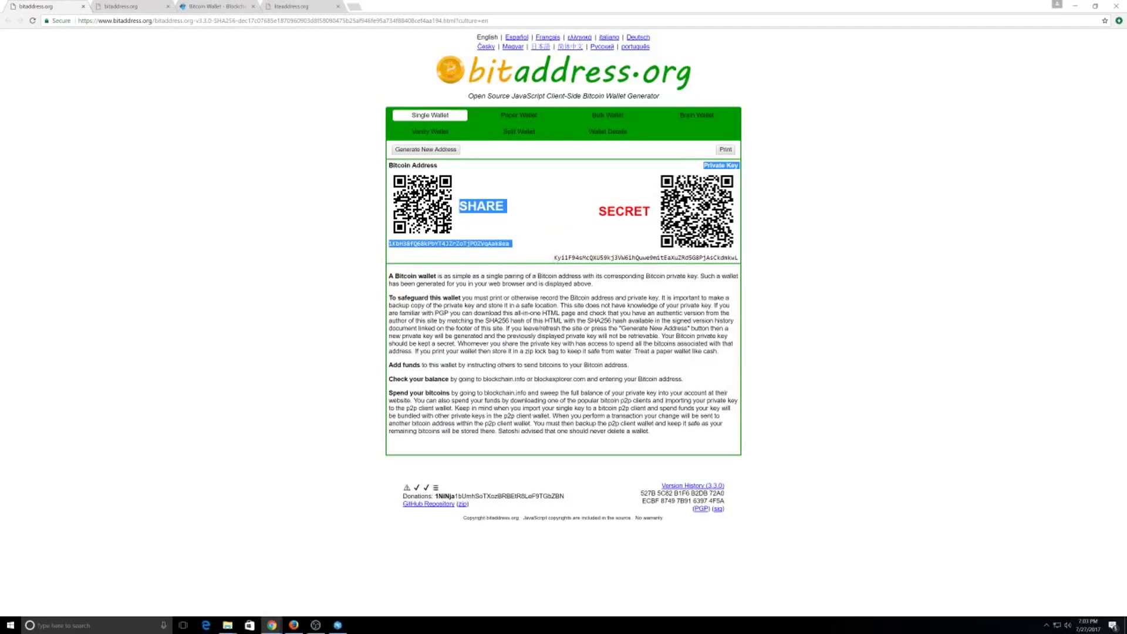
{"action": "left_click", "coordinate": [556, 259]}
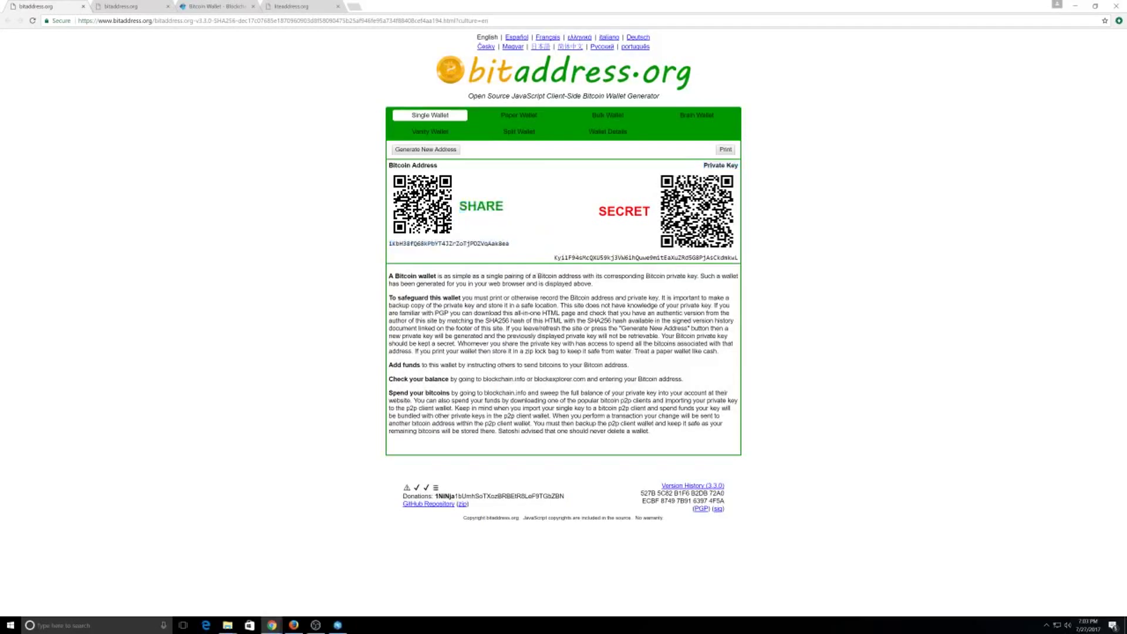
{"action": "left_click_drag", "start_coordinate": [739, 258], "coordinate": [554, 258]}
{"action": "right_click", "coordinate": [558, 258]}
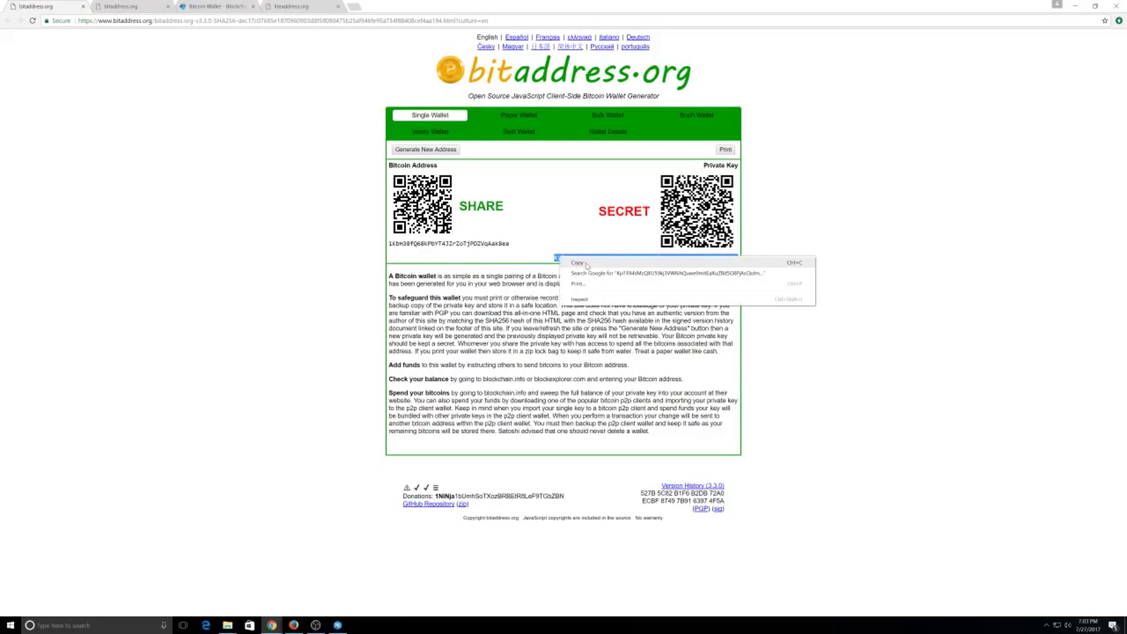
{"action": "left_click", "coordinate": [587, 265]}
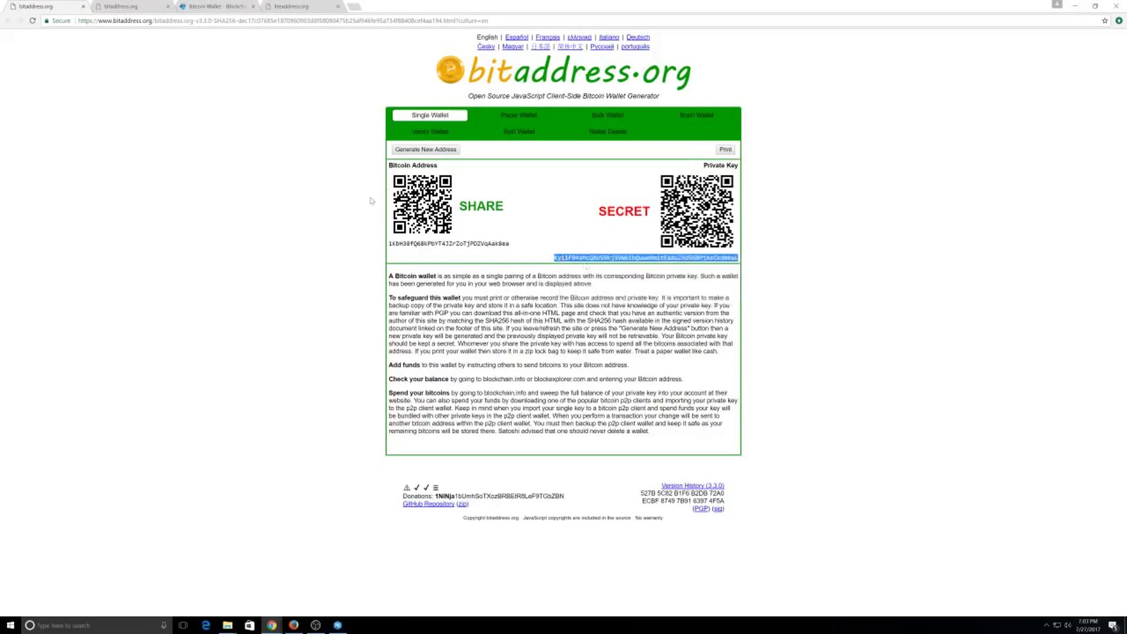
{"action": "left_click", "coordinate": [214, 7]}
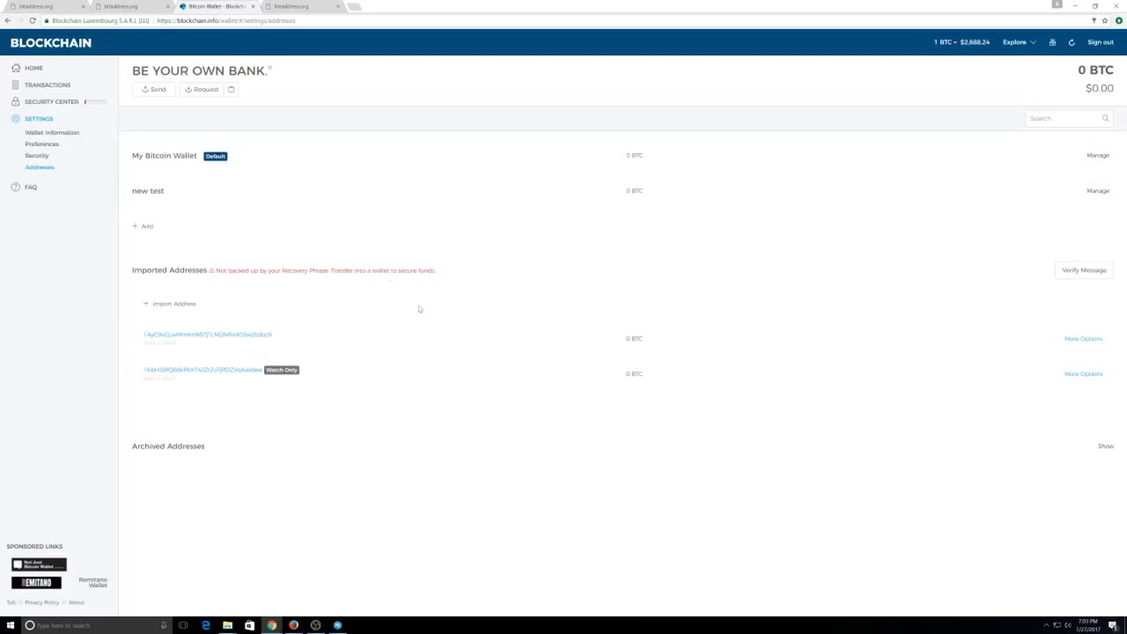
Import the pasted private key into an emptied Import Address field and close the confirmation.
{"action": "left_click", "coordinate": [169, 304]}
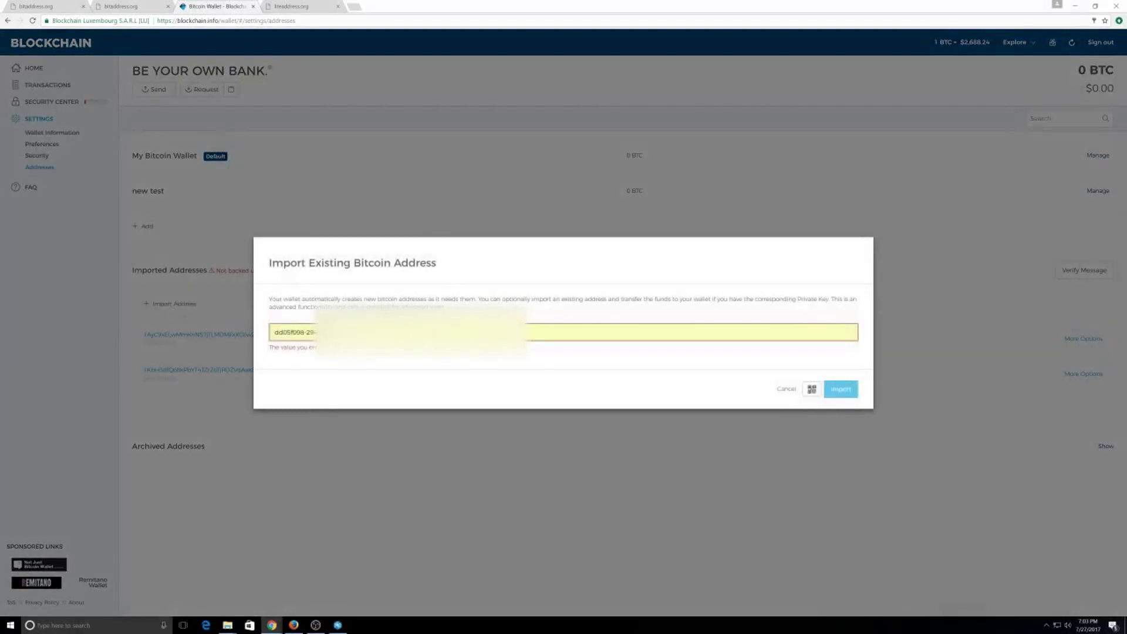
{"action": "key", "text": "ctrl+a"}
{"action": "key", "text": "BackSpace"}
{"action": "key", "text": "ctrl+v"}
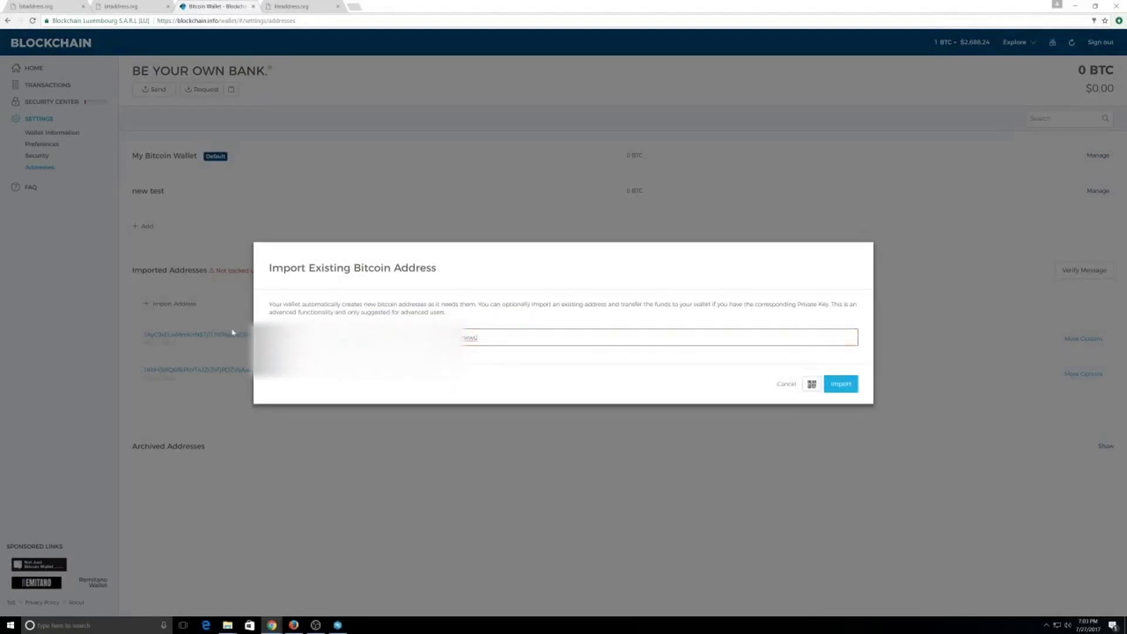
{"action": "left_click", "coordinate": [843, 389]}
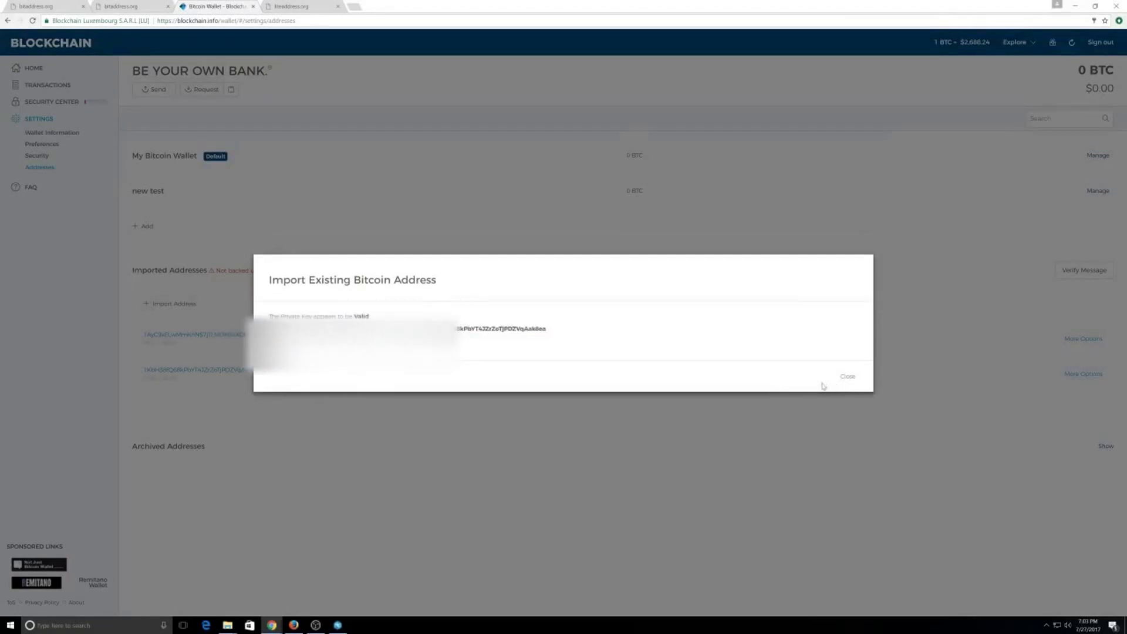
{"action": "left_click", "coordinate": [729, 226]}
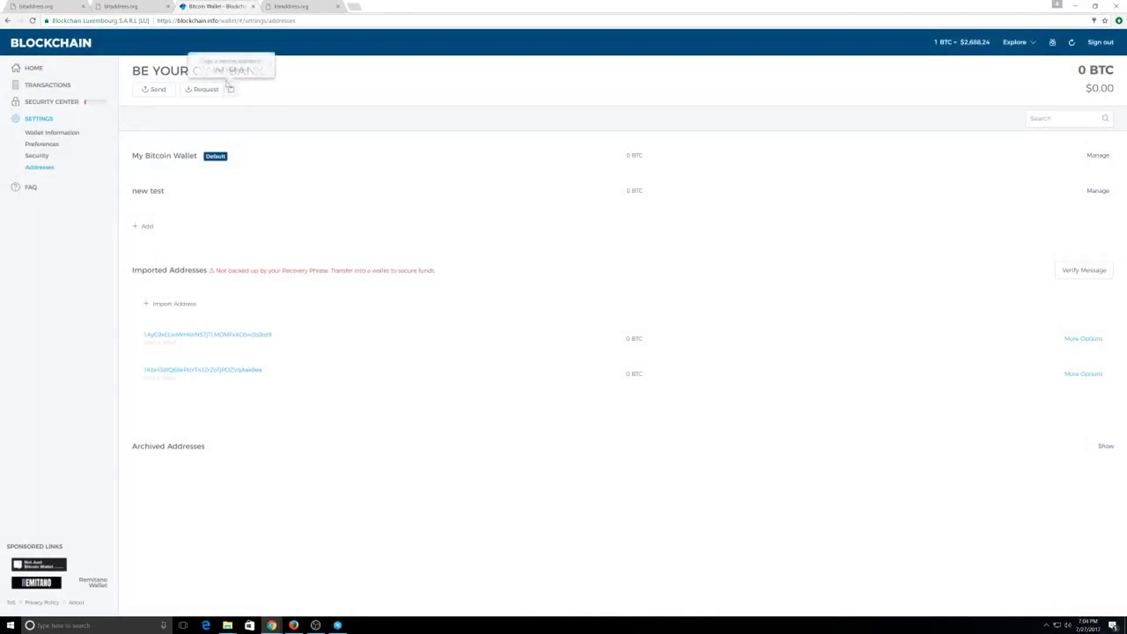
{"action": "left_click", "coordinate": [42, 6]}
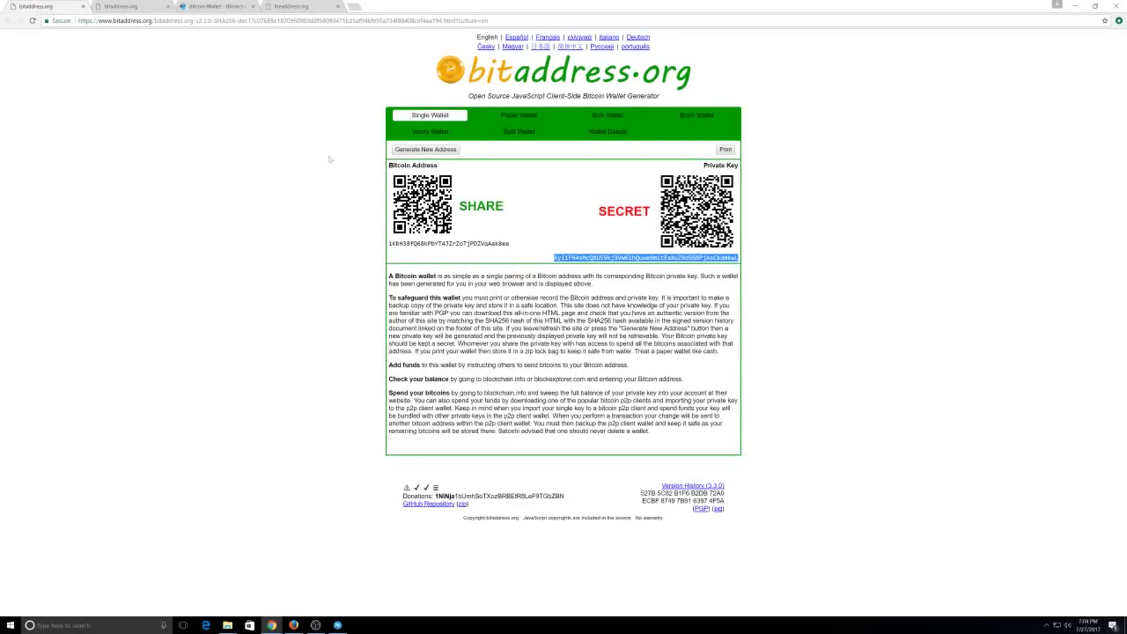
{"action": "left_click", "coordinate": [226, 6]}
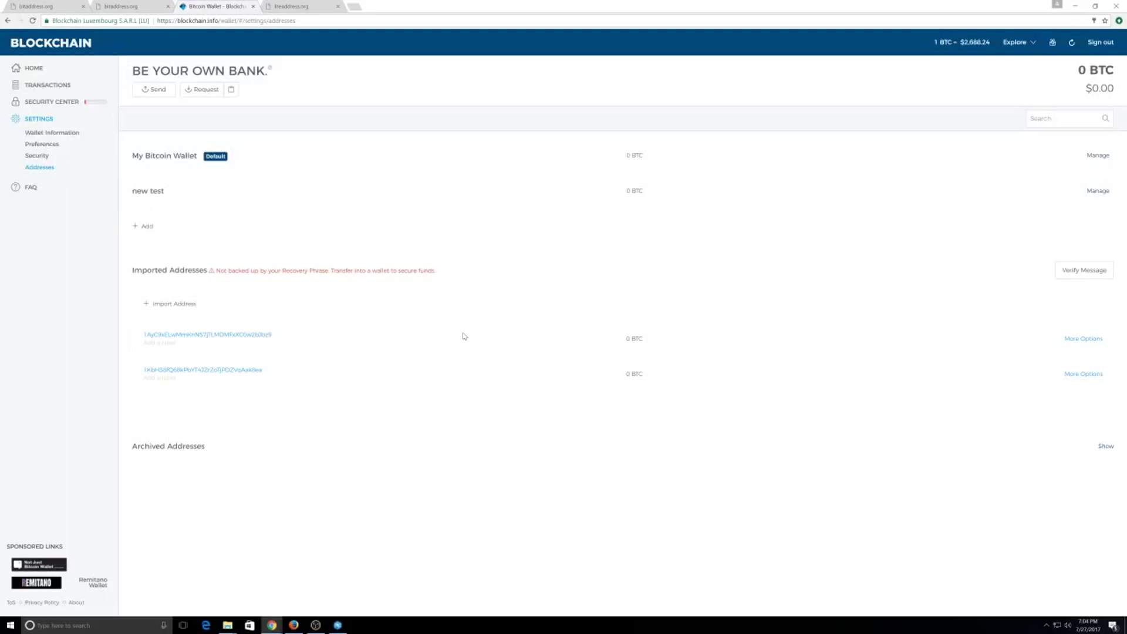
{"action": "left_click", "coordinate": [33, 9]}
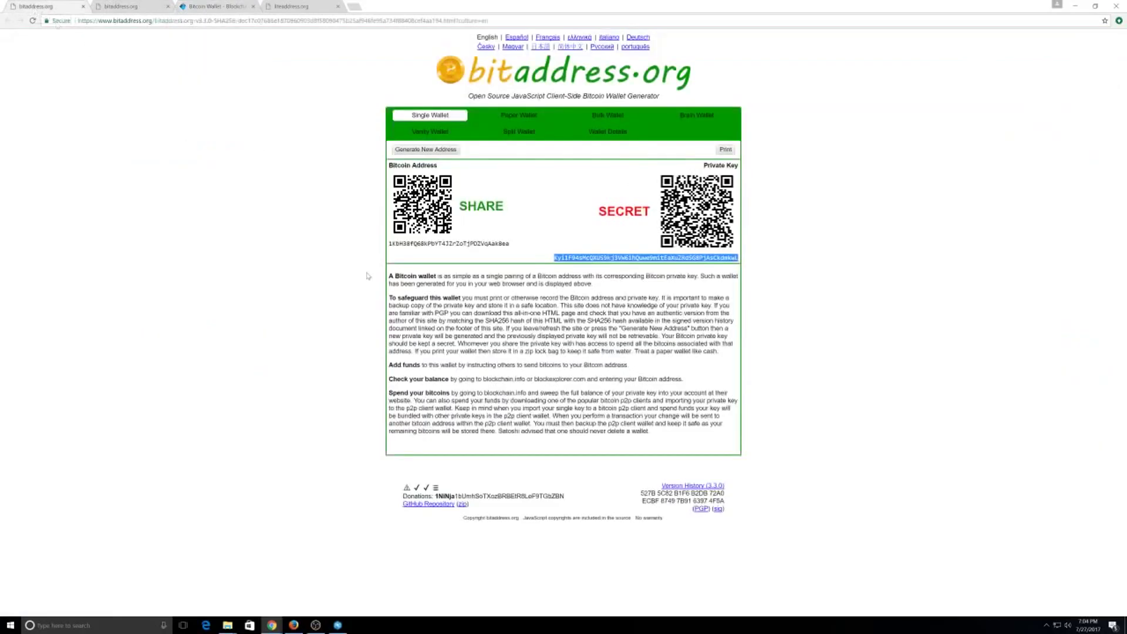